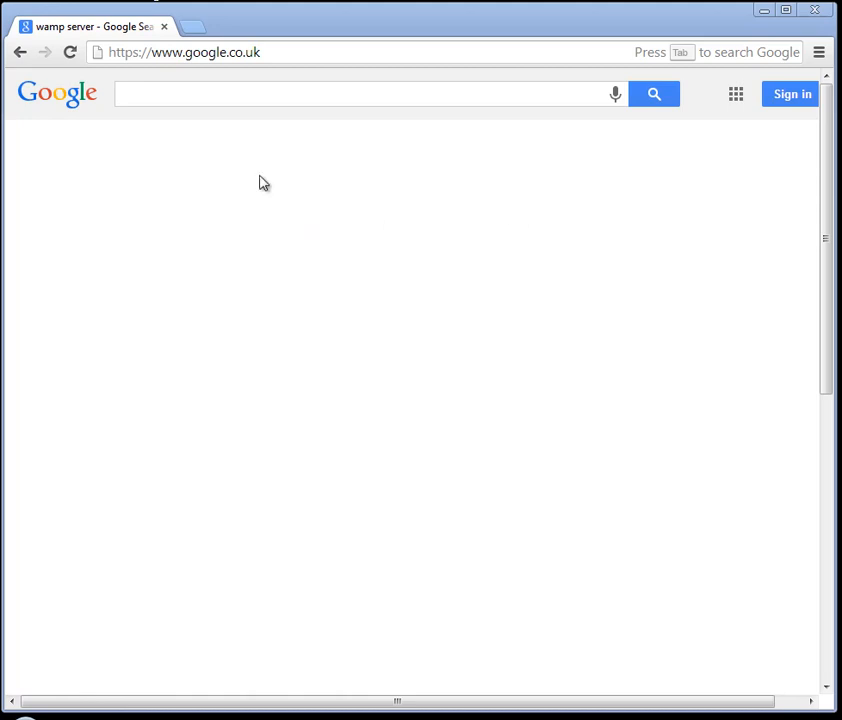
Step: Search Google for wamp
{"action": "left_click", "coordinate": [127, 93]}
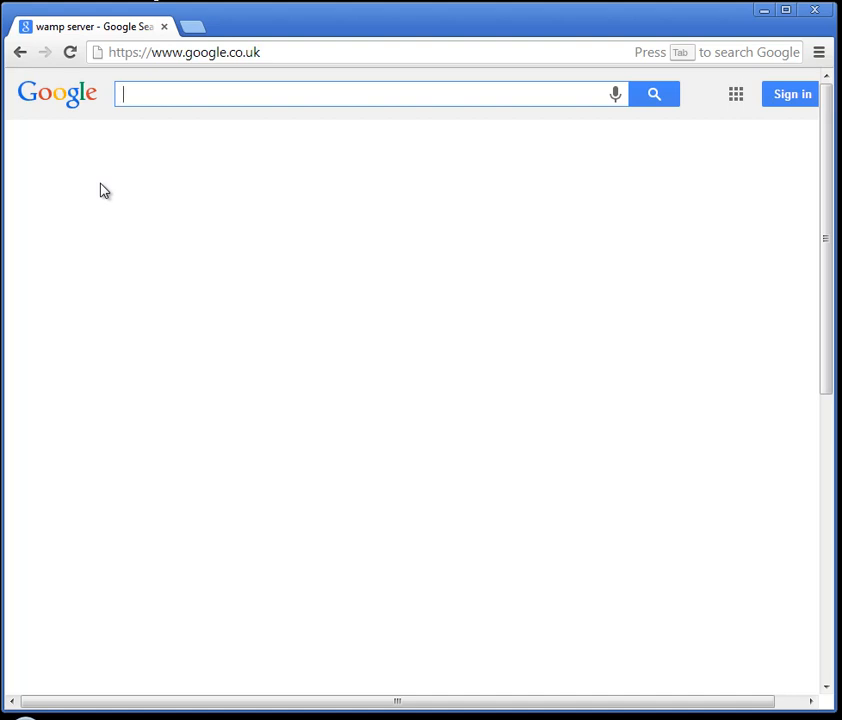
{"action": "type", "text": "w"}
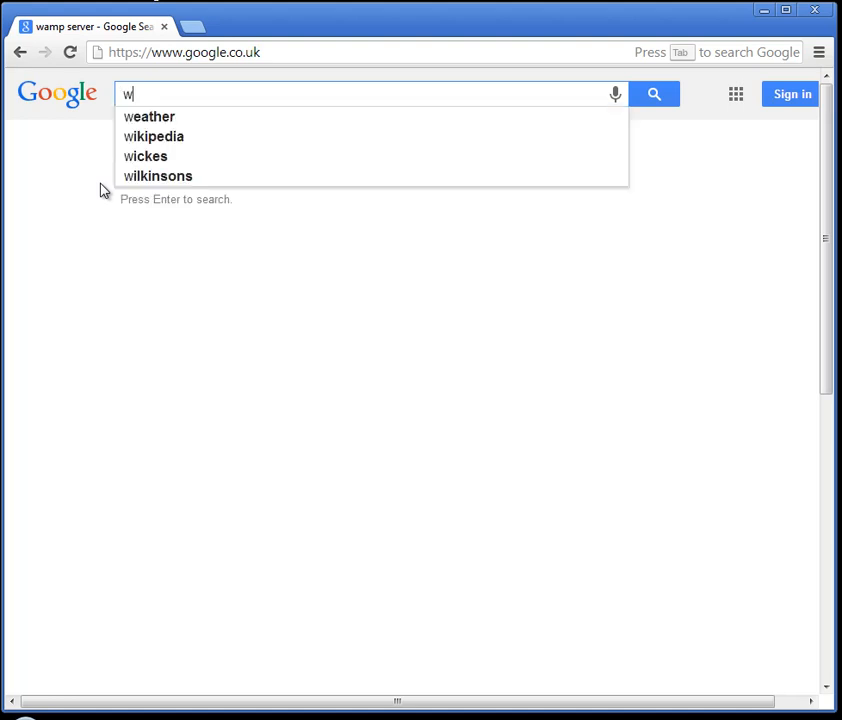
{"action": "type", "text": "amp"}
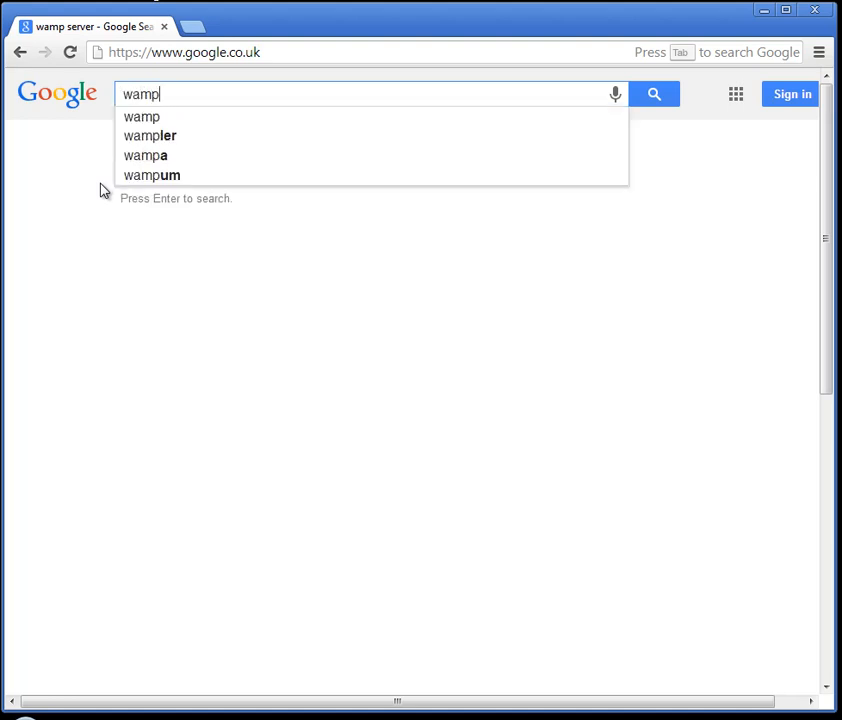
{"action": "left_click", "coordinate": [143, 120]}
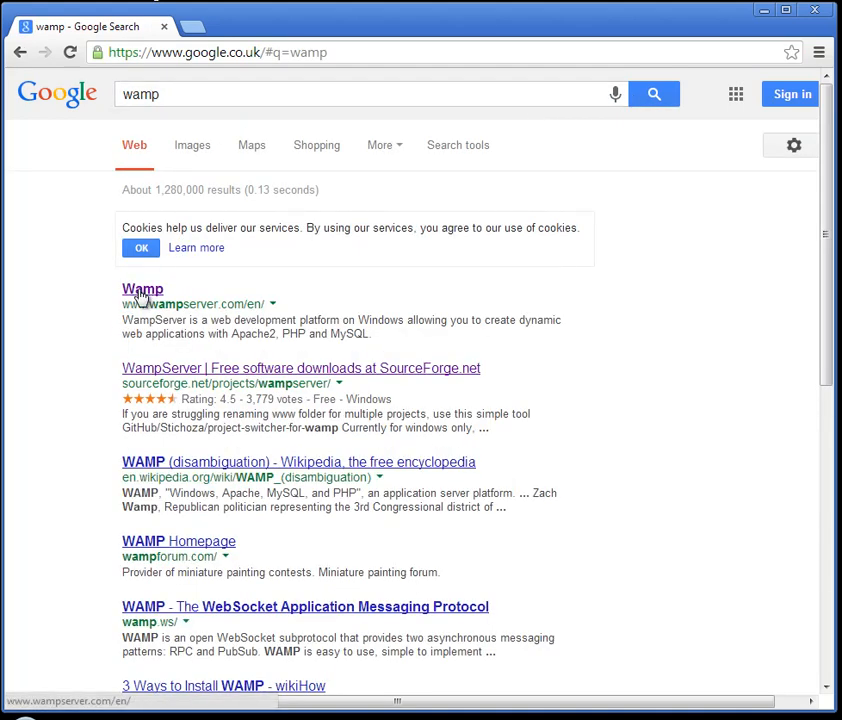
{"action": "left_click", "coordinate": [141, 290]}
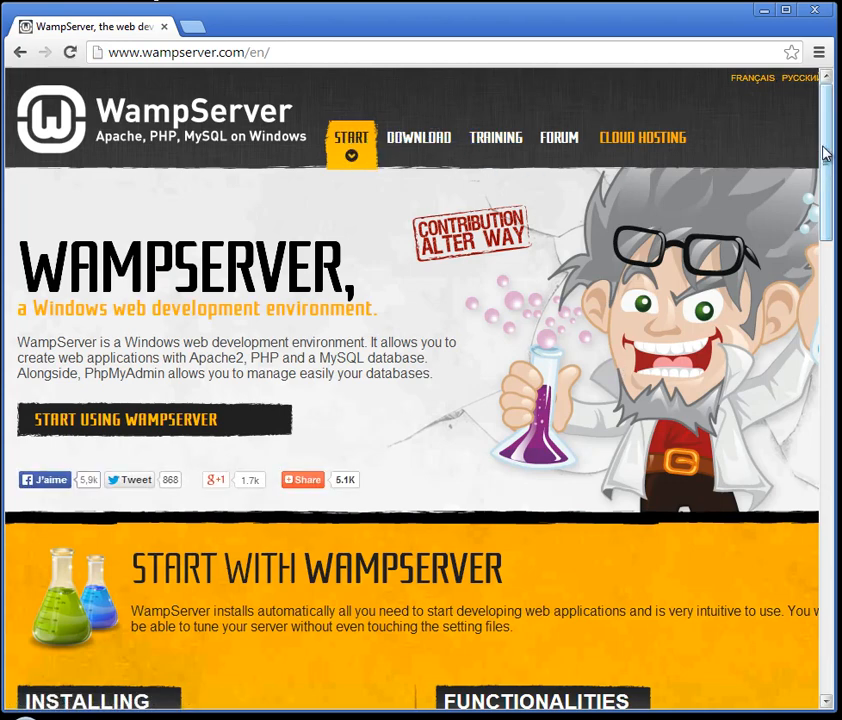
{"action": "left_click_drag", "start_coordinate": [824, 156], "coordinate": [829, 250]}
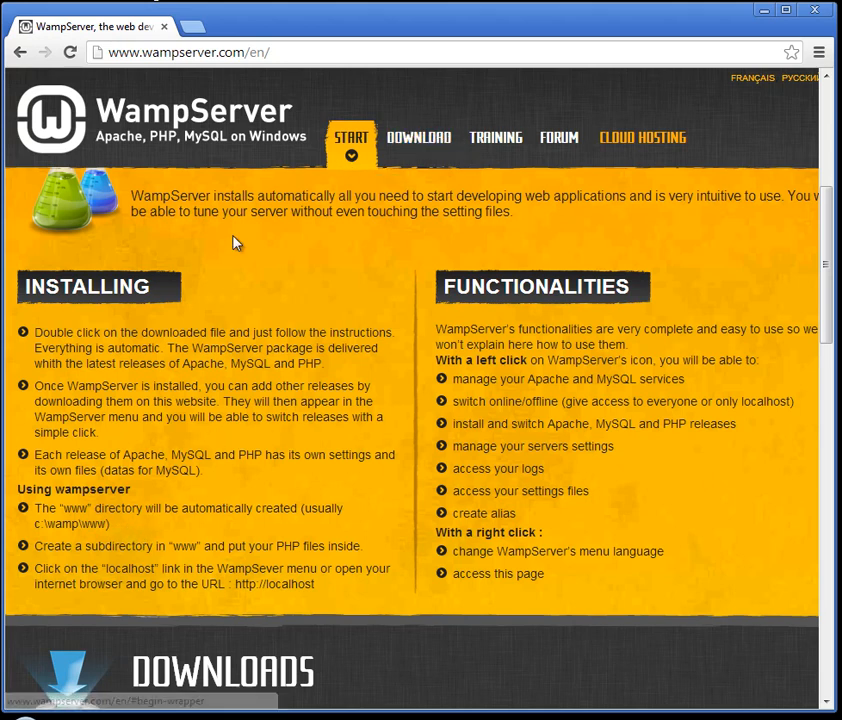
{"action": "left_click", "coordinate": [418, 140]}
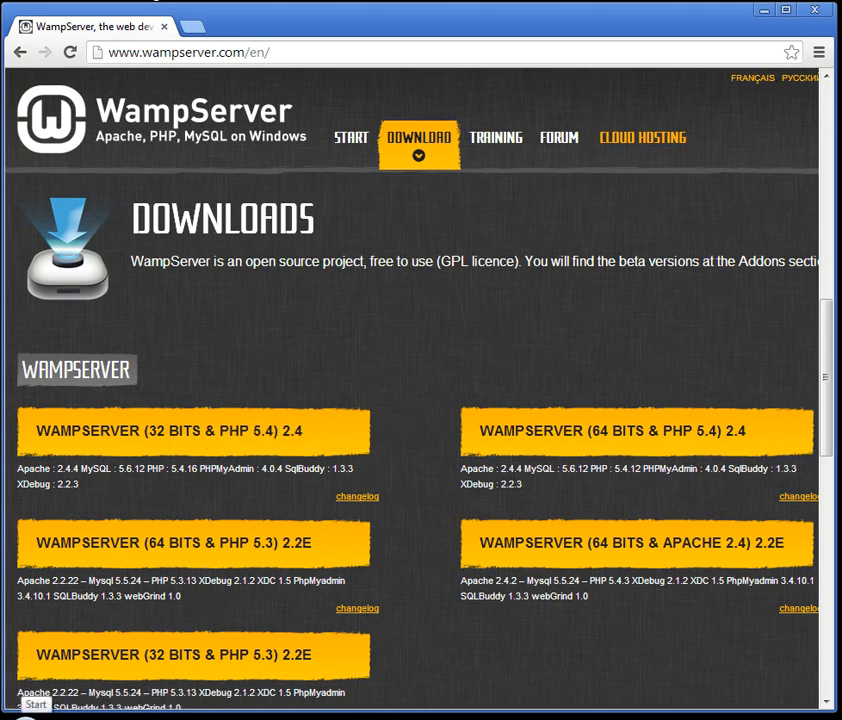
Step: Check the computer's system type in the Windows system properties, then close that window
{"action": "left_click", "coordinate": [18, 712]}
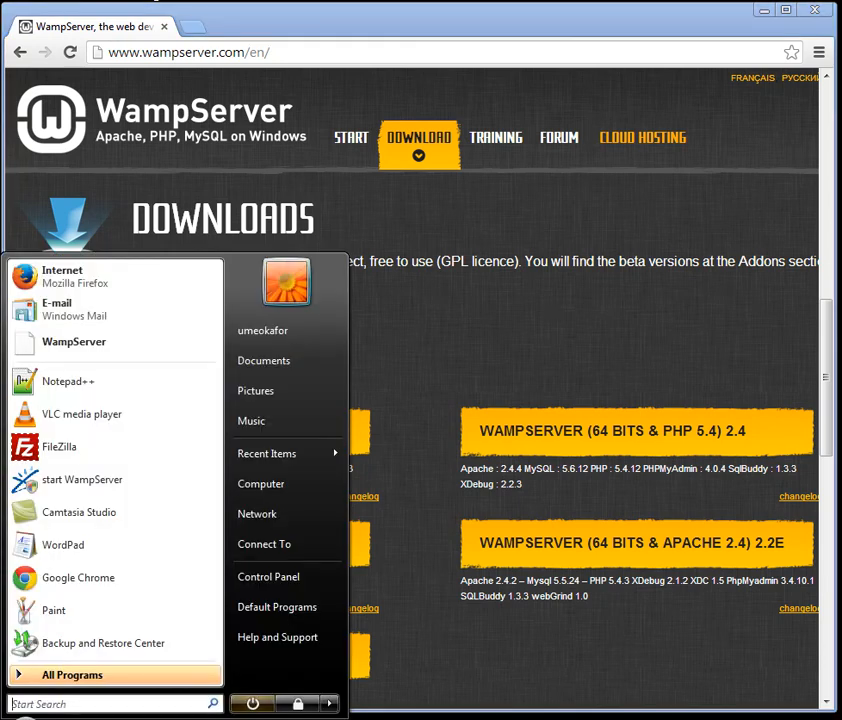
{"action": "right_click", "coordinate": [266, 488]}
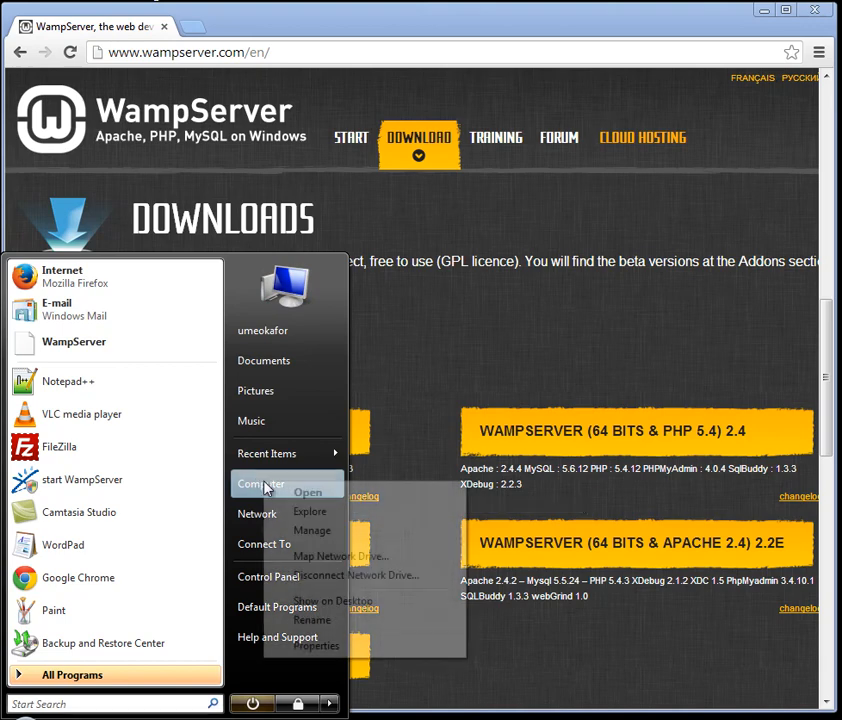
{"action": "left_click", "coordinate": [316, 646]}
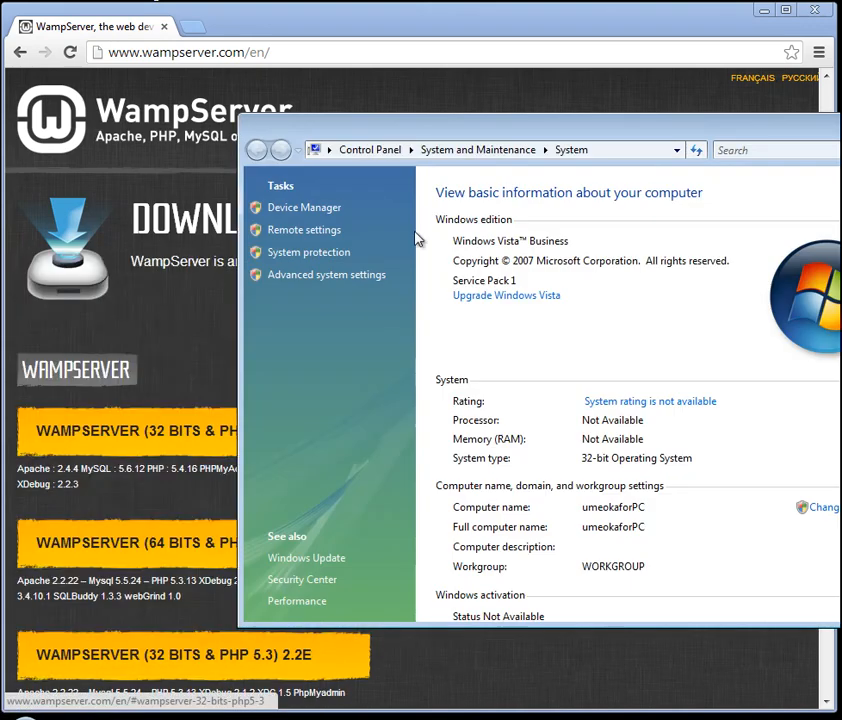
{"action": "left_click_drag", "start_coordinate": [483, 137], "coordinate": [341, 110]}
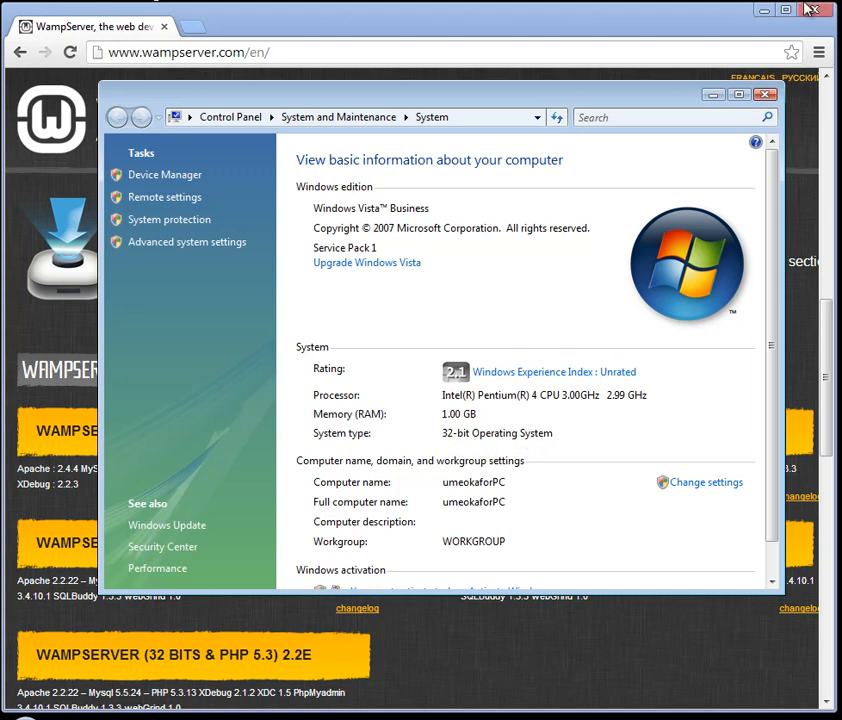
{"action": "left_click", "coordinate": [768, 96]}
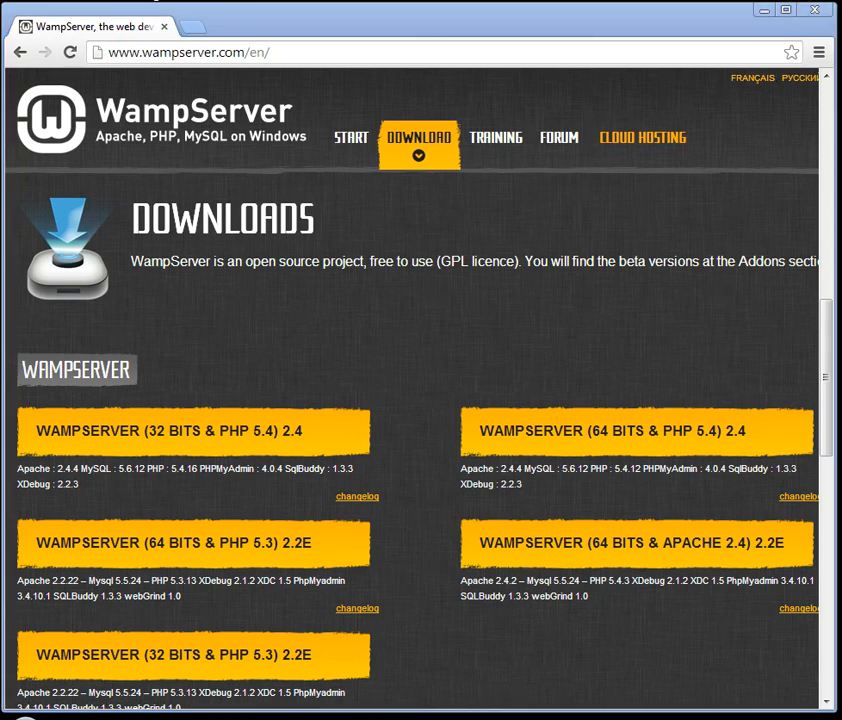
Step: Run the WampServer2.0i installer from New Folder and proceed past the setup wizard's welcome page
{"action": "left_click", "coordinate": [504, 714]}
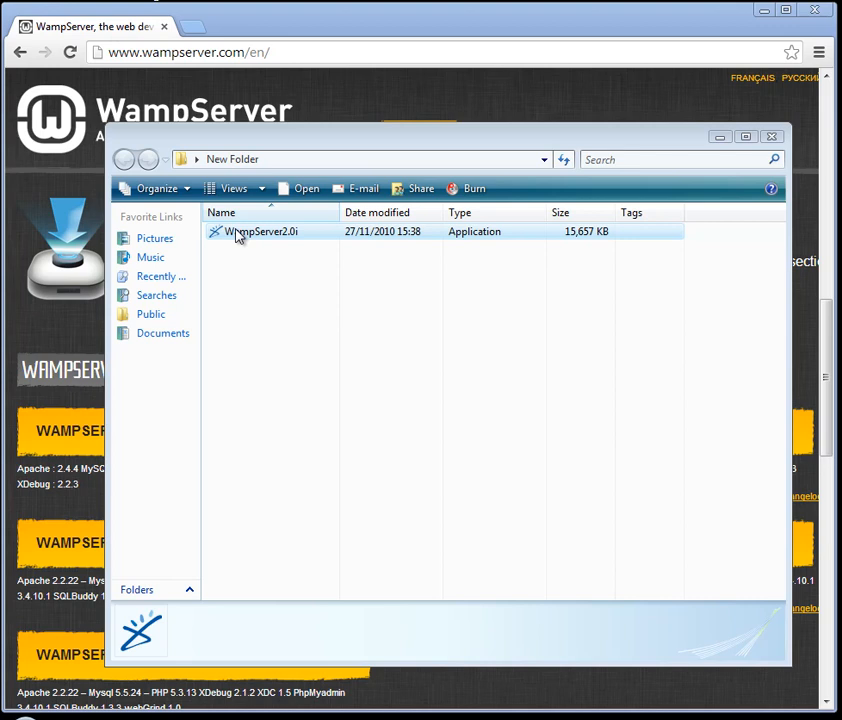
{"action": "double_click", "coordinate": [237, 233]}
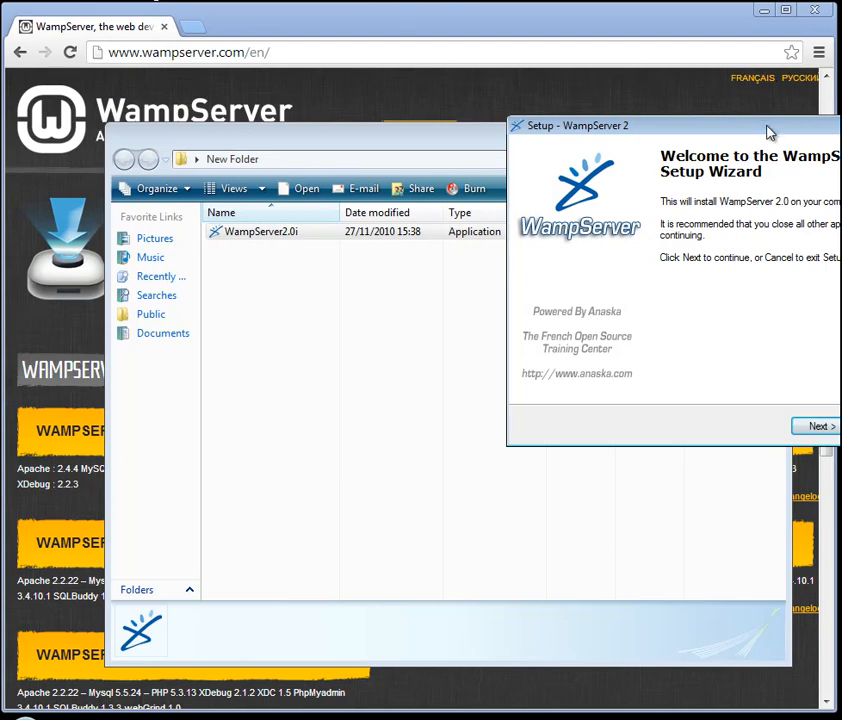
{"action": "left_click_drag", "start_coordinate": [767, 137], "coordinate": [492, 219]}
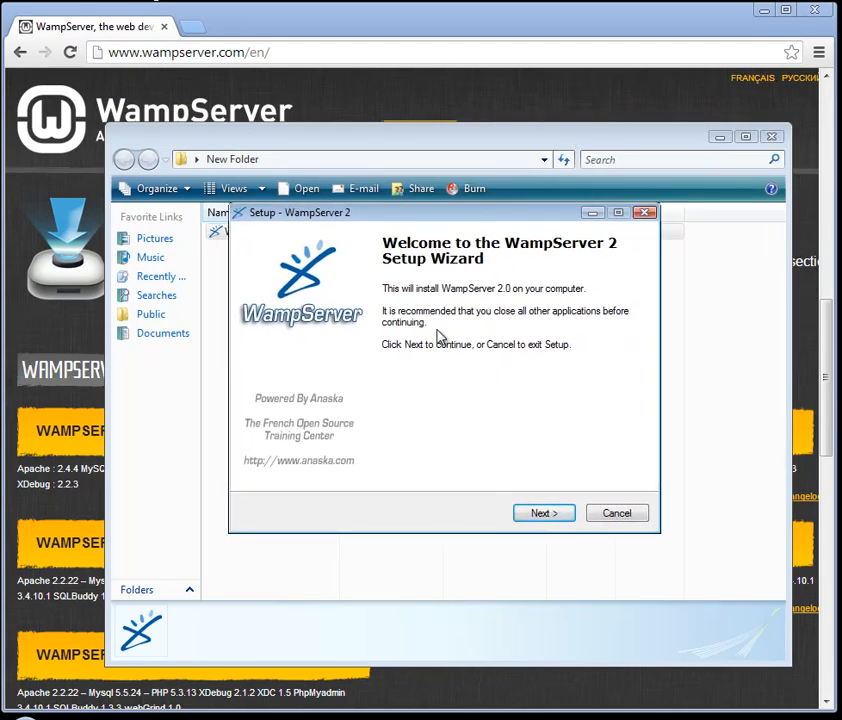
{"action": "mouse_move", "coordinate": [403, 218]}
{"action": "left_mouse_down"}
{"action": "mouse_move", "coordinate": [400, 248]}
{"action": "mouse_move", "coordinate": [399, 240]}
{"action": "left_mouse_up"}
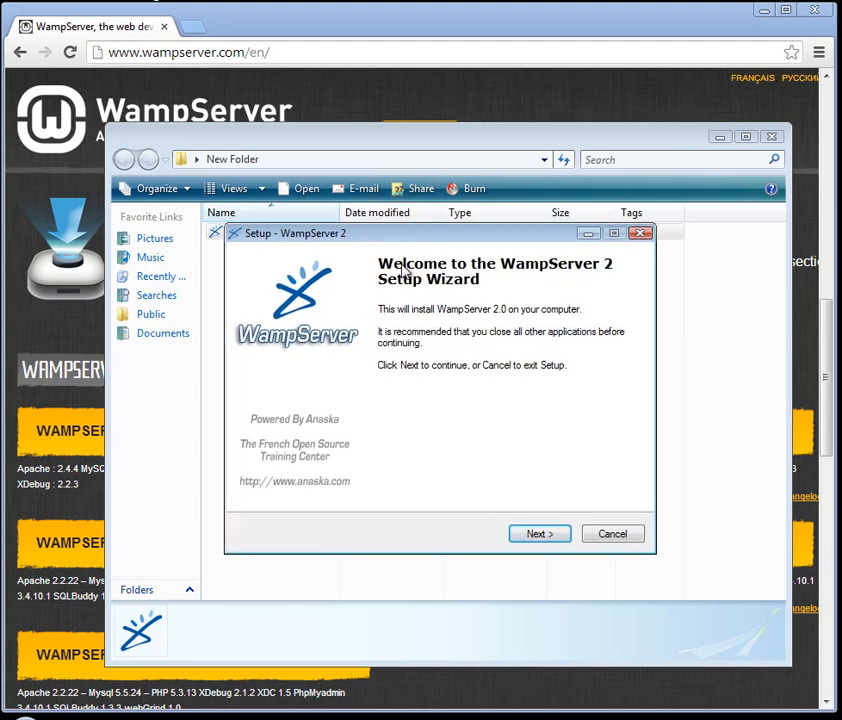
{"action": "left_click", "coordinate": [539, 536]}
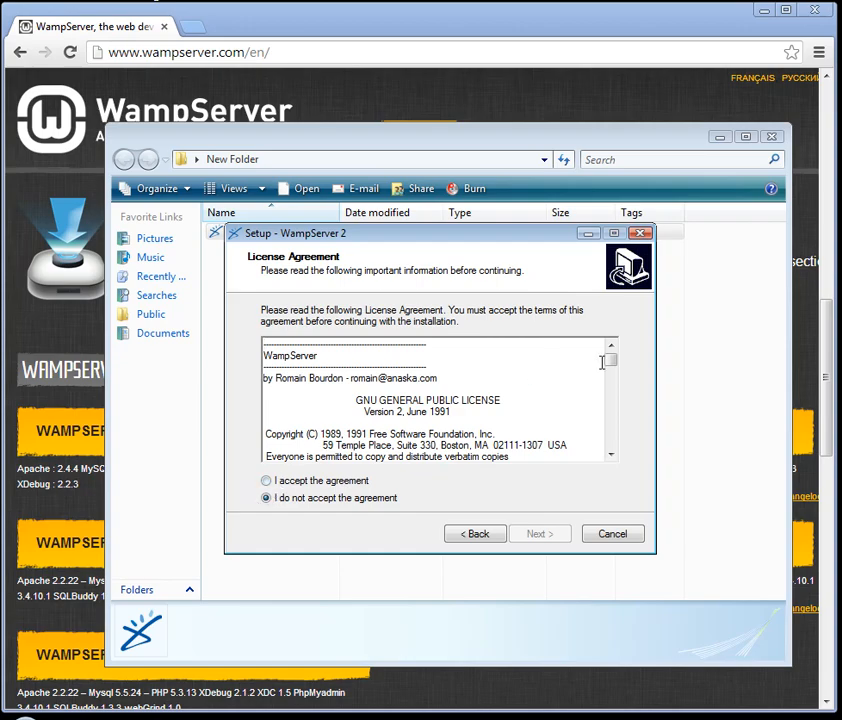
Step: Accept the WampServer 2 license agreement and continue to the destination location
{"action": "mouse_move", "coordinate": [610, 362]}
{"action": "left_mouse_down"}
{"action": "mouse_move", "coordinate": [604, 455]}
{"action": "mouse_move", "coordinate": [610, 366]}
{"action": "left_mouse_up"}
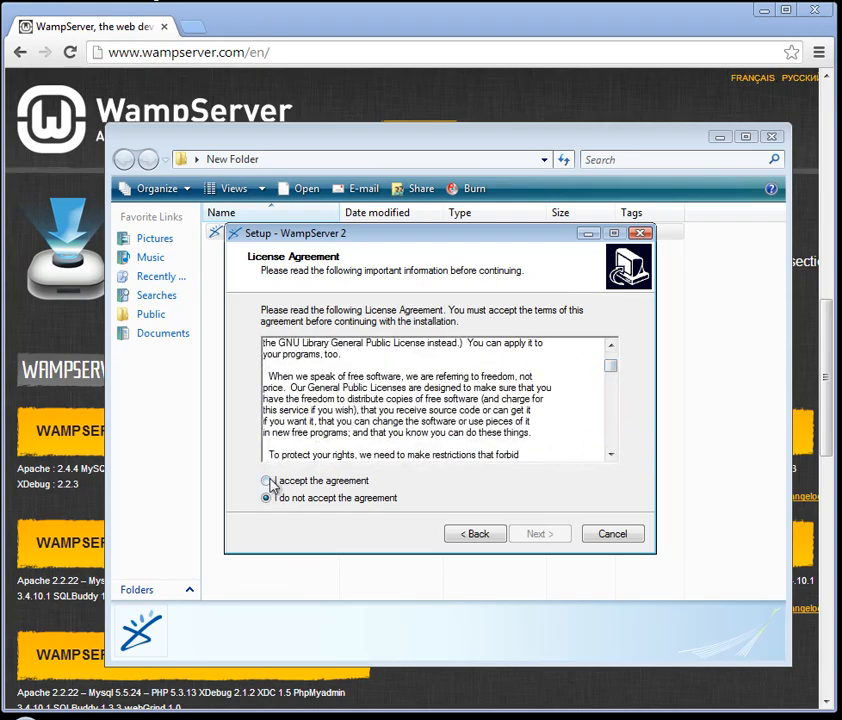
{"action": "left_click", "coordinate": [271, 483]}
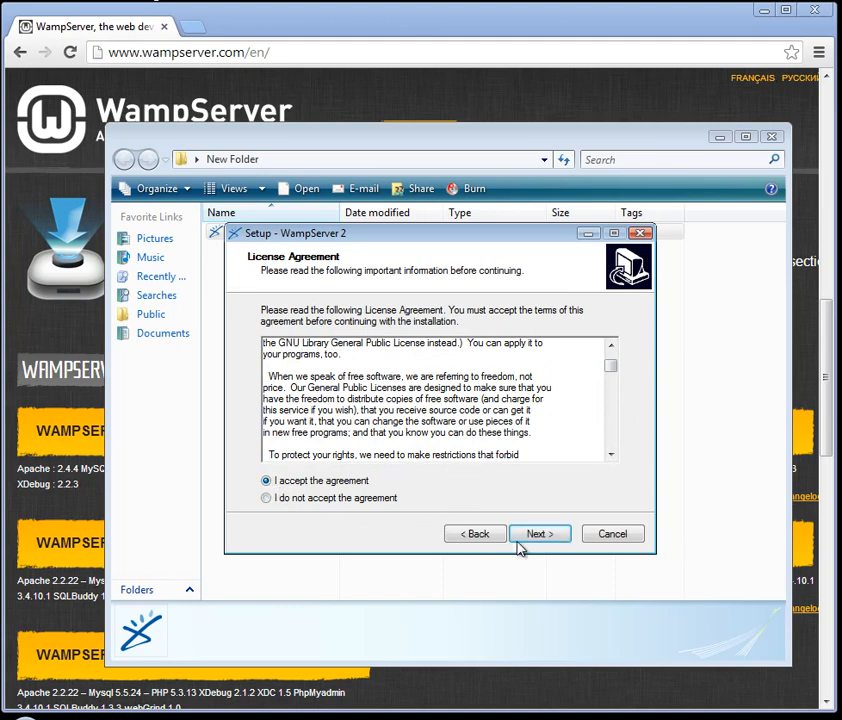
{"action": "left_click", "coordinate": [538, 534]}
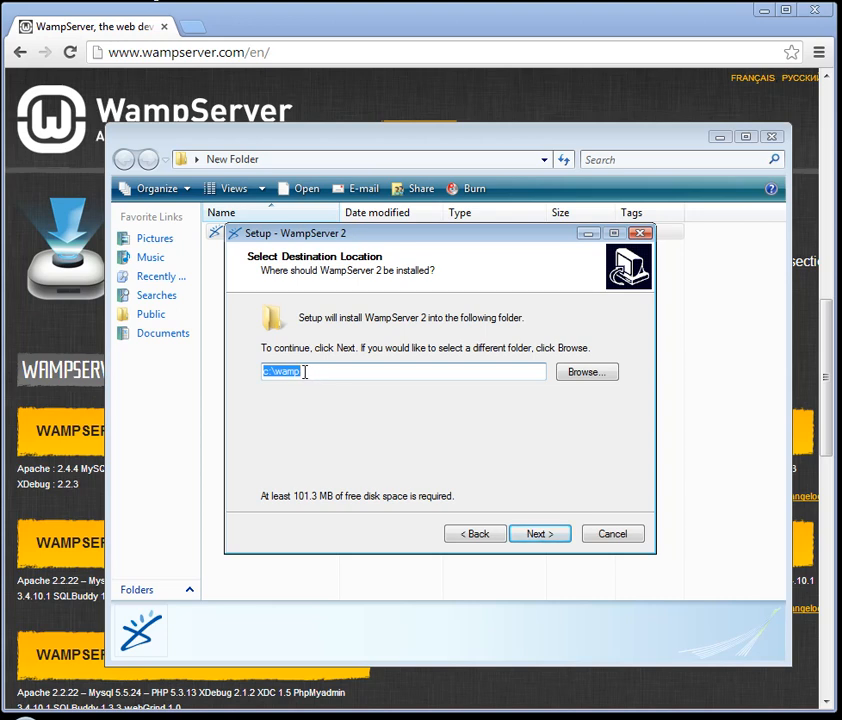
Step: Set the installation folder to E:\wamp by browsing to the INTENSO (E:) drive, and continue
{"action": "left_click_drag", "start_coordinate": [305, 372], "coordinate": [277, 372]}
{"action": "left_click", "coordinate": [317, 372]}
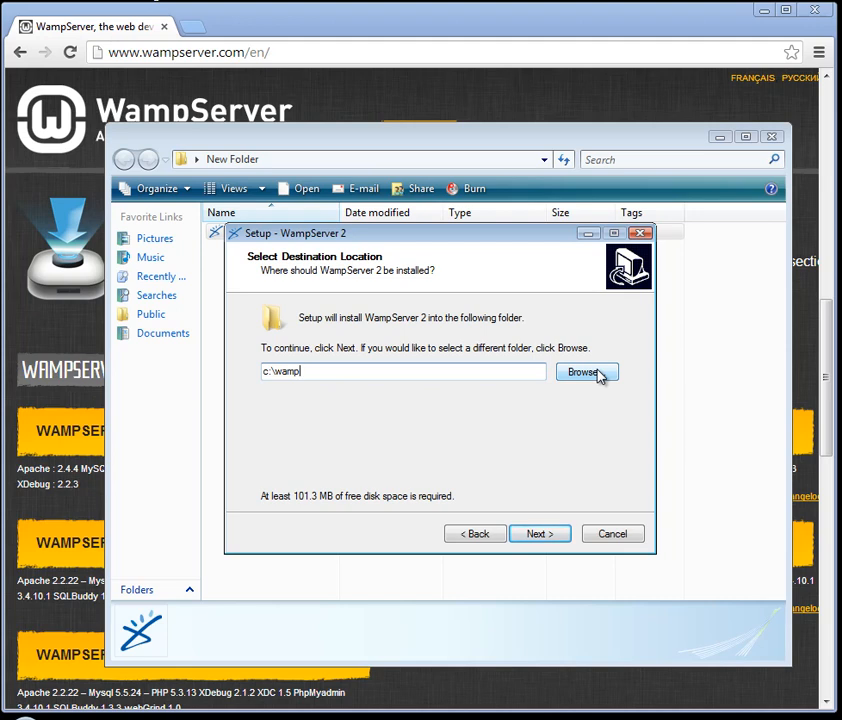
{"action": "left_click", "coordinate": [592, 377]}
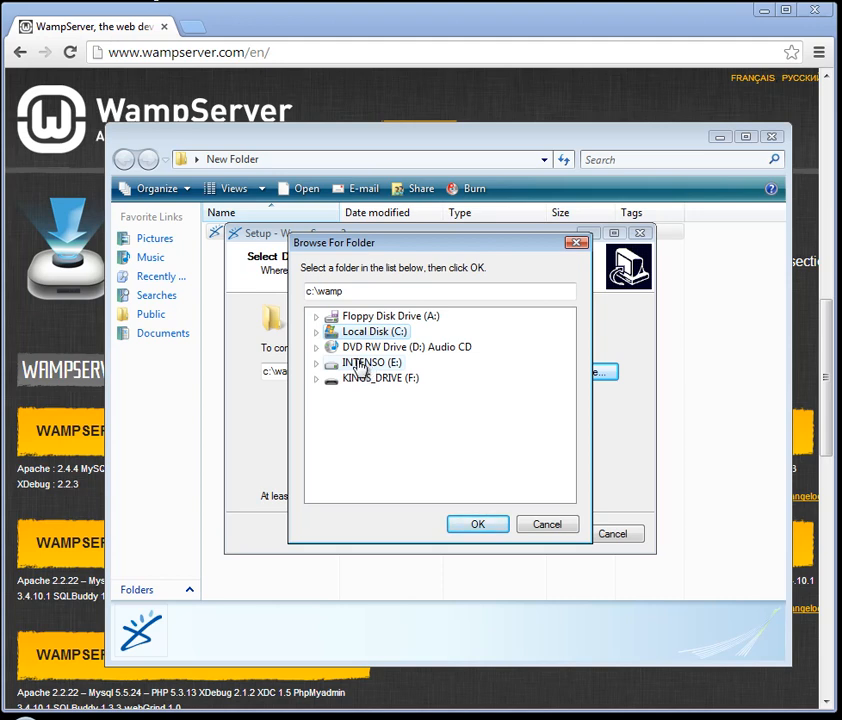
{"action": "left_click", "coordinate": [358, 366]}
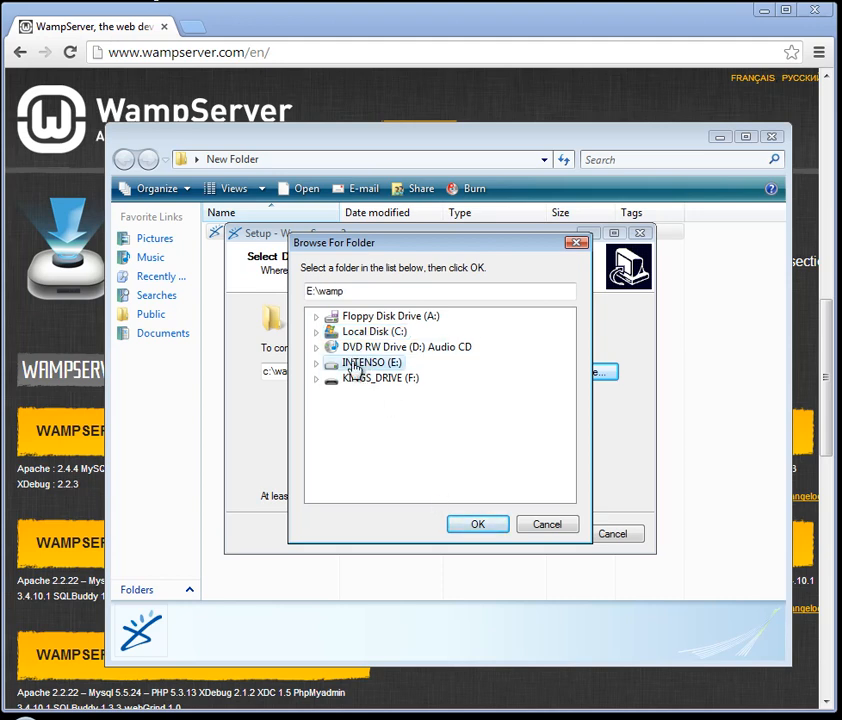
{"action": "left_click", "coordinate": [475, 527]}
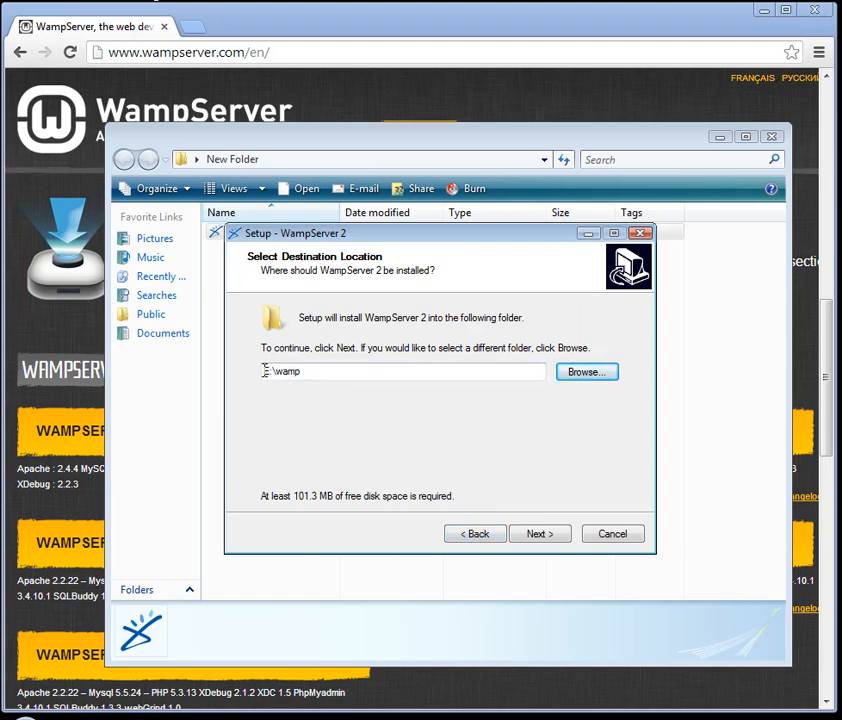
{"action": "left_click", "coordinate": [540, 536]}
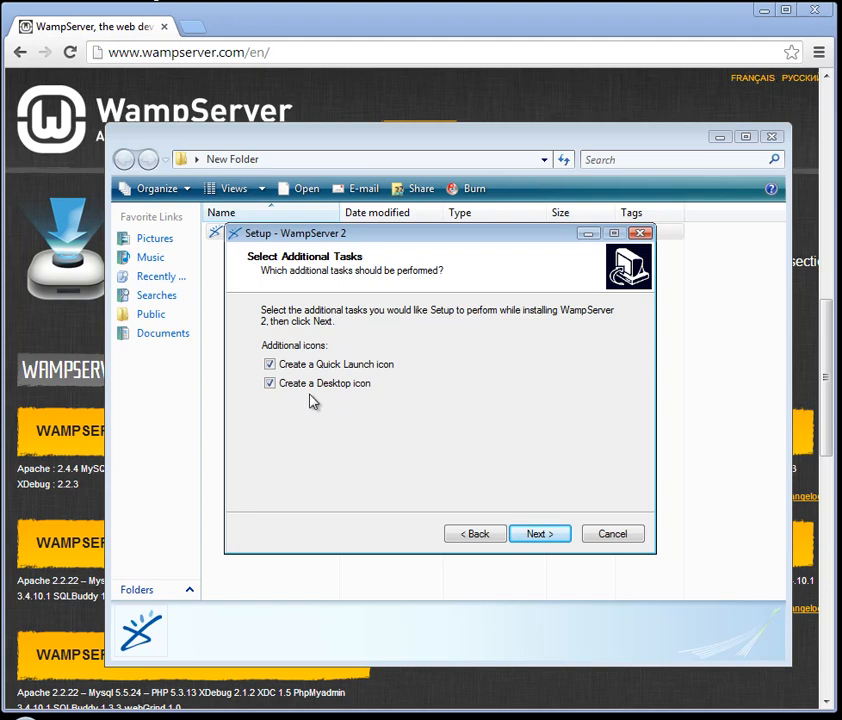
Step: Start installing WampServer 2 with both the Quick Launch icon and the Desktop icon included
{"action": "left_click", "coordinate": [537, 535]}
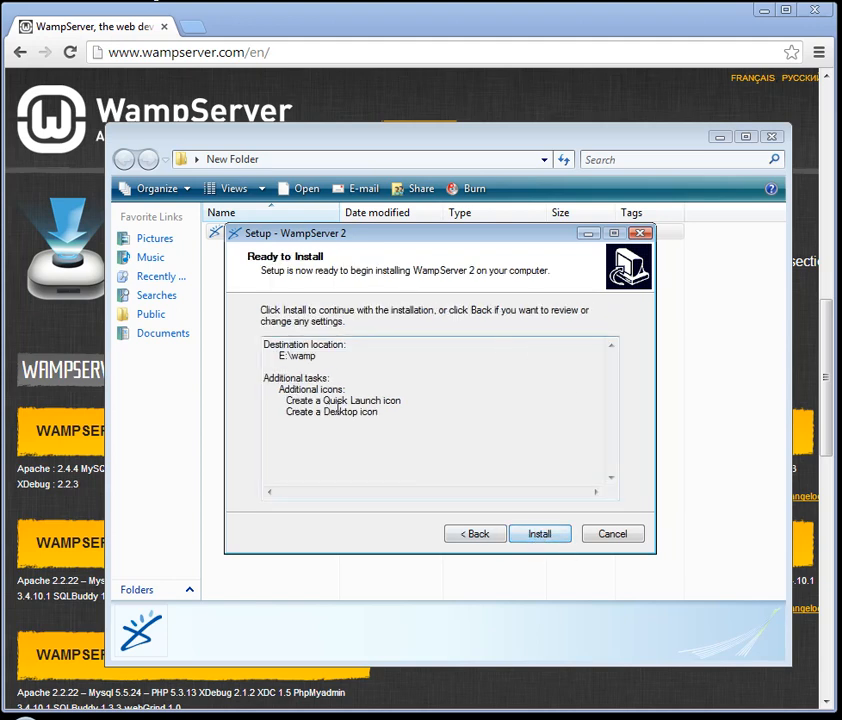
{"action": "left_click", "coordinate": [540, 537]}
{"action": "left_click", "coordinate": [538, 535]}
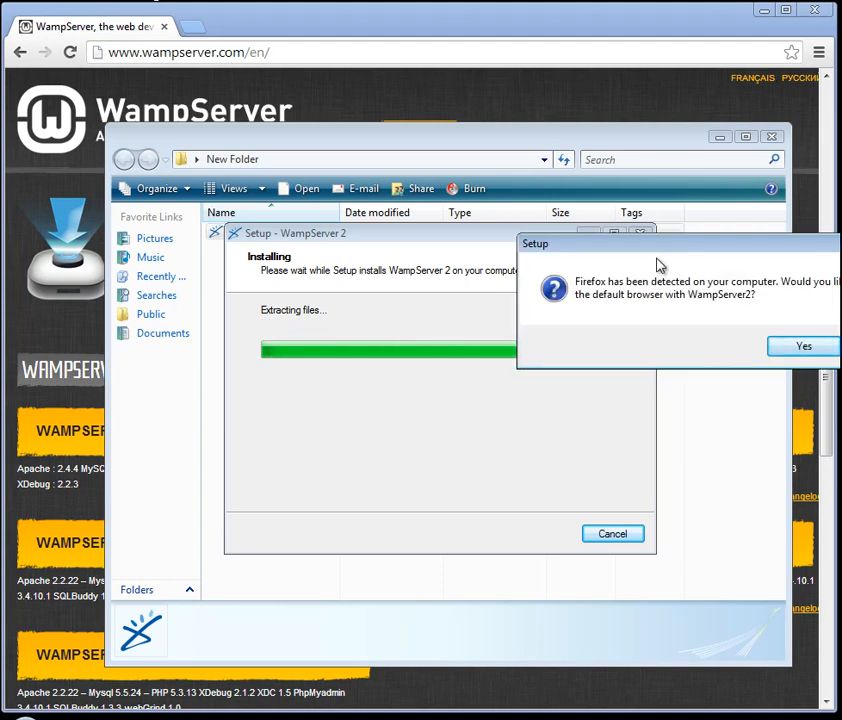
Step: Accept Firefox as the default browser for WampServer2 and unblock Apache HTTP Server in Windows Firewall
{"action": "left_click_drag", "start_coordinate": [660, 246], "coordinate": [381, 395]}
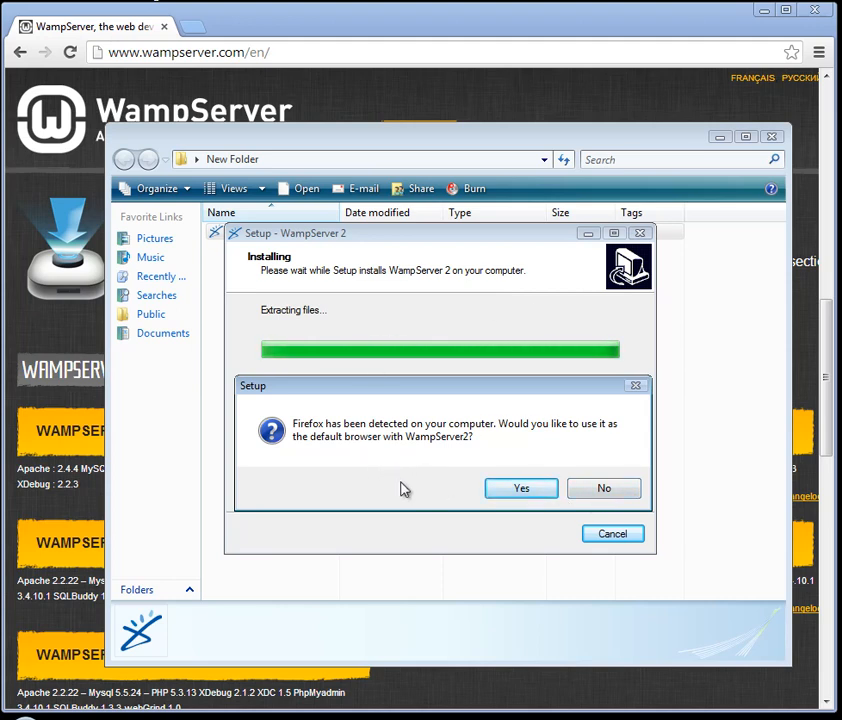
{"action": "left_click", "coordinate": [522, 490]}
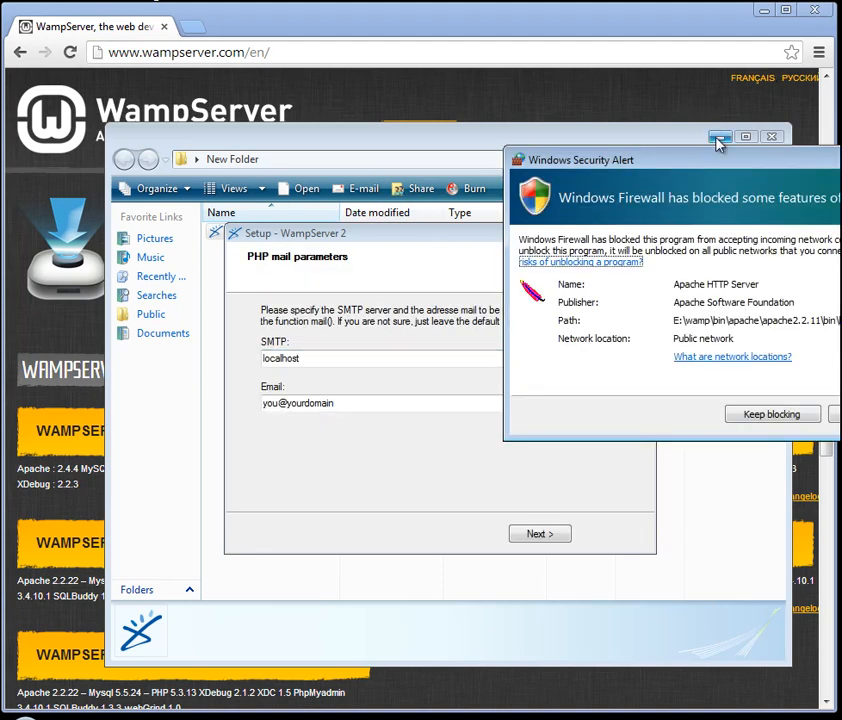
{"action": "left_click_drag", "start_coordinate": [722, 158], "coordinate": [473, 219]}
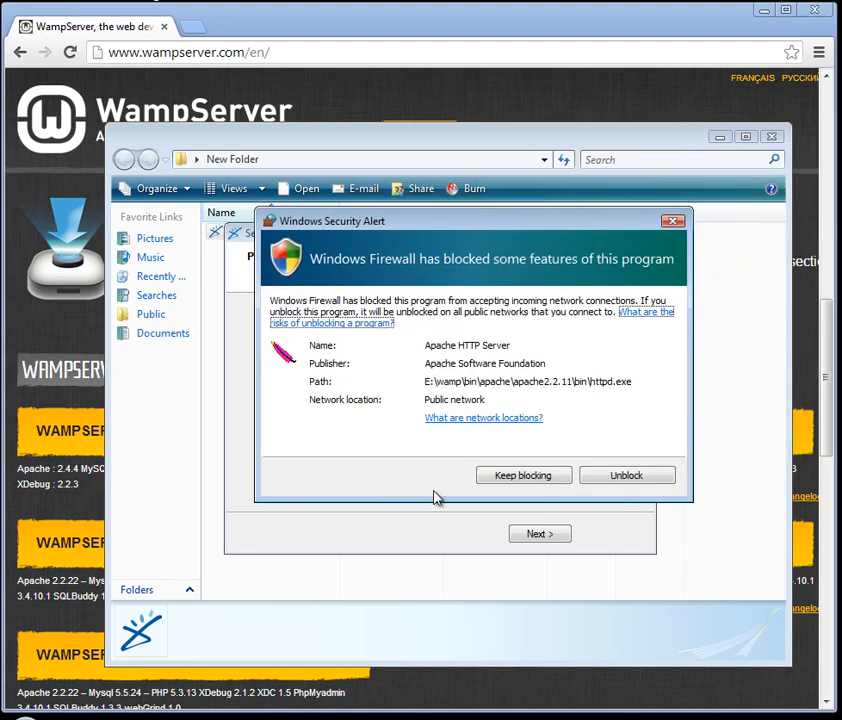
{"action": "left_click", "coordinate": [630, 478]}
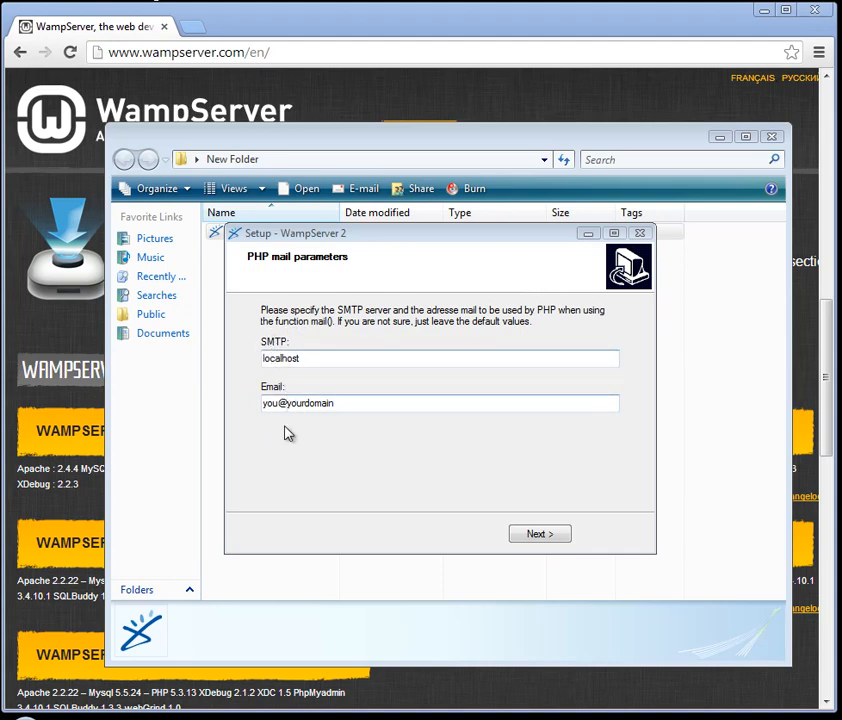
Step: Keep the default PHP mail parameters and finish the setup with Launch WampServer 2 now enabled
{"action": "left_click", "coordinate": [541, 538]}
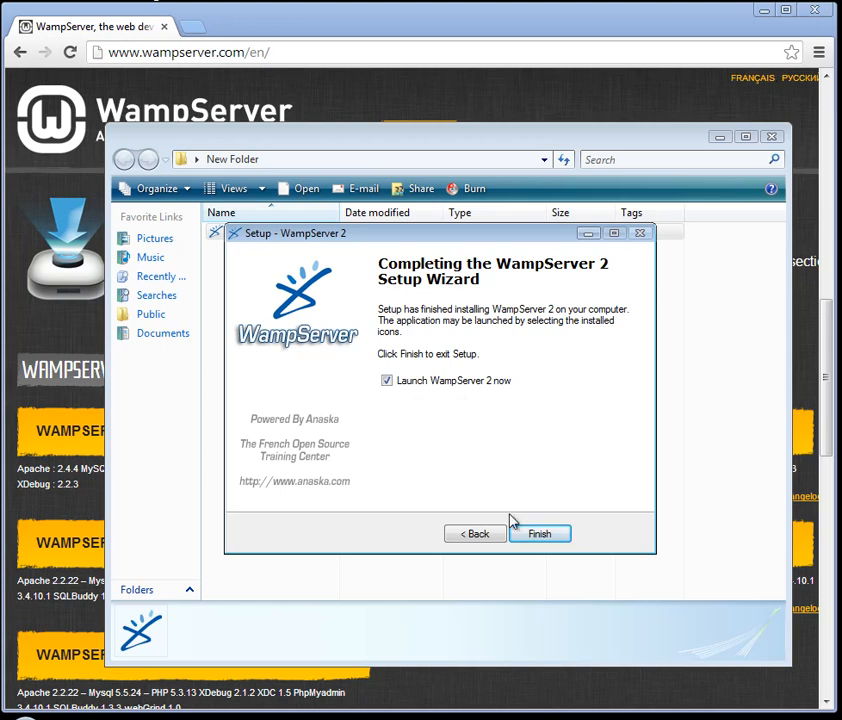
{"action": "left_click", "coordinate": [540, 536]}
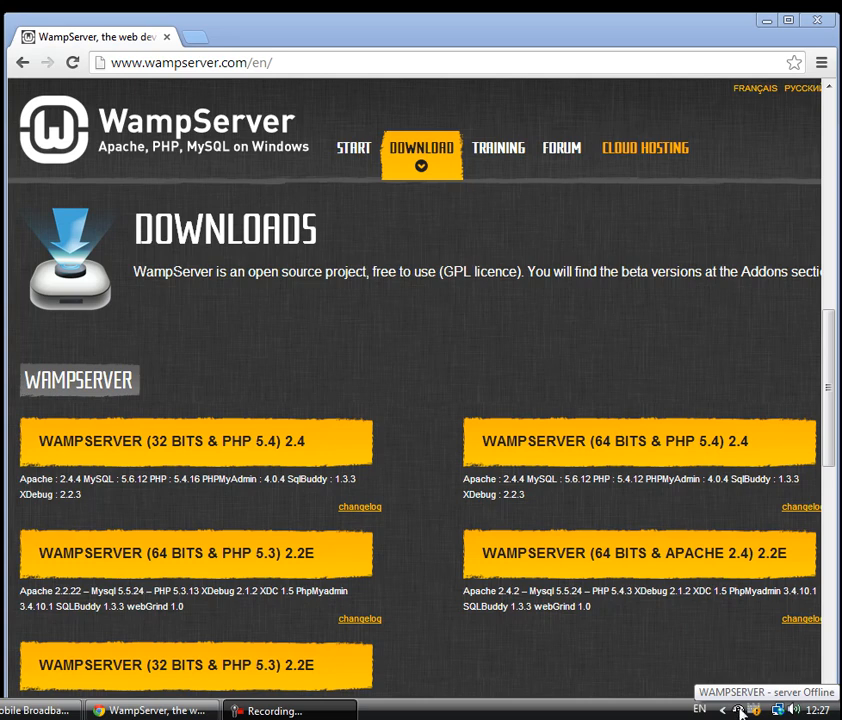
Step: Open the Localhost page of the running WampServer in Firefox
{"action": "left_click", "coordinate": [740, 711]}
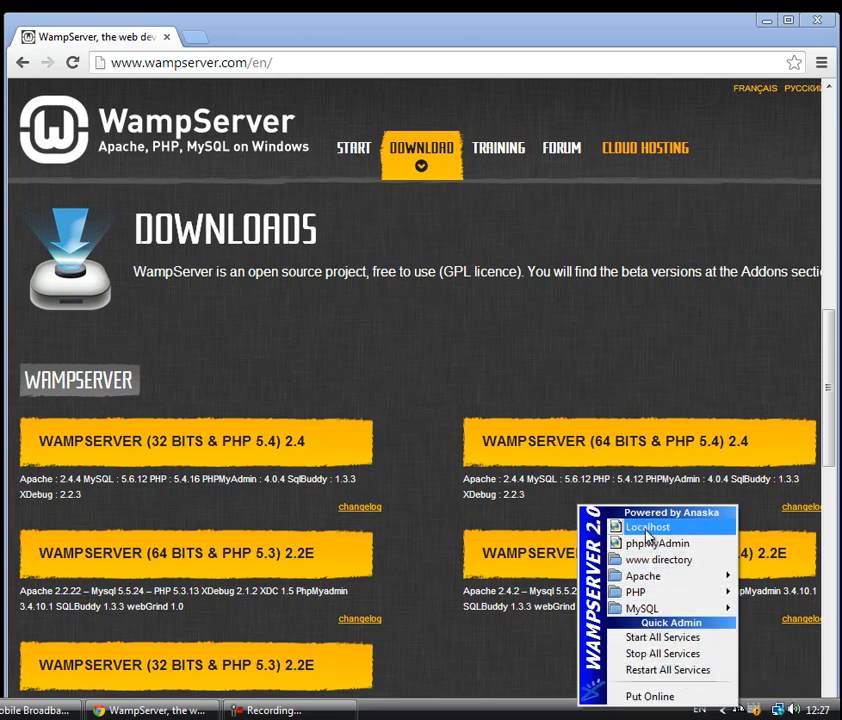
{"action": "left_click", "coordinate": [647, 532]}
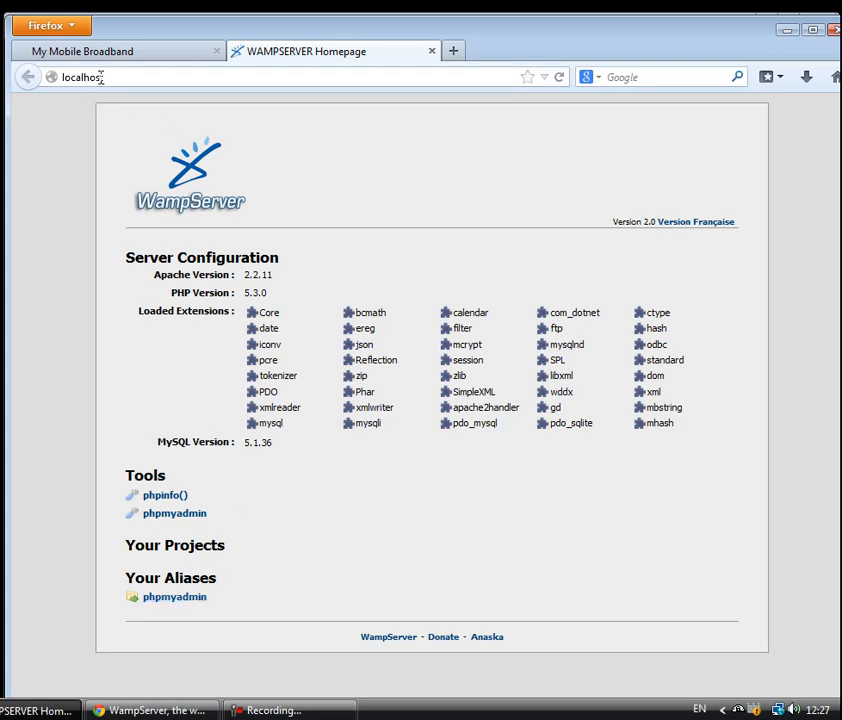
Step: Open phpMyAdmin from Your Aliases on the WampServer homepage and bring its Firefox window back to the front
{"action": "left_click", "coordinate": [170, 600]}
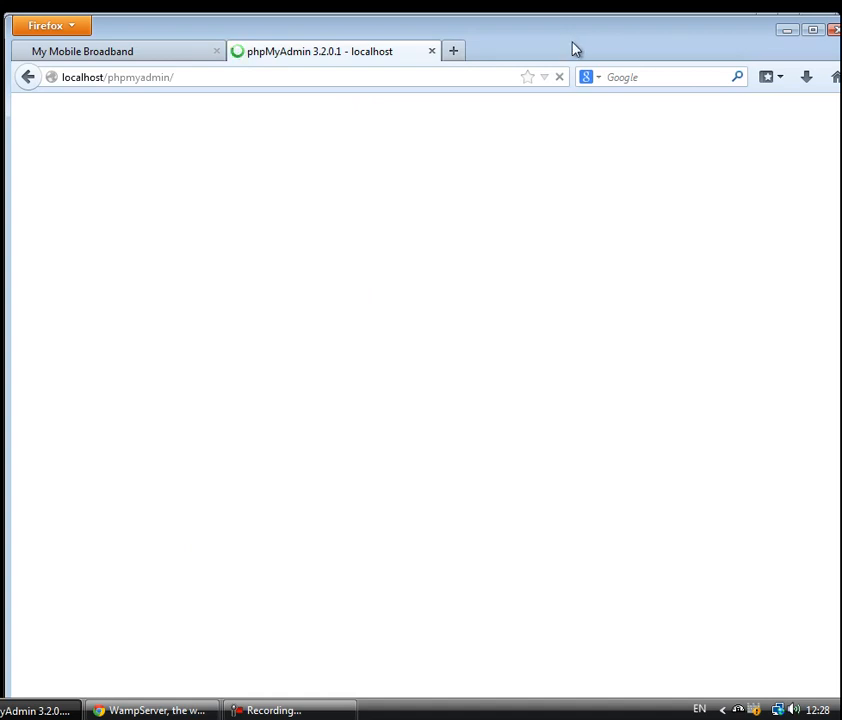
{"action": "left_click_drag", "start_coordinate": [576, 49], "coordinate": [576, 0]}
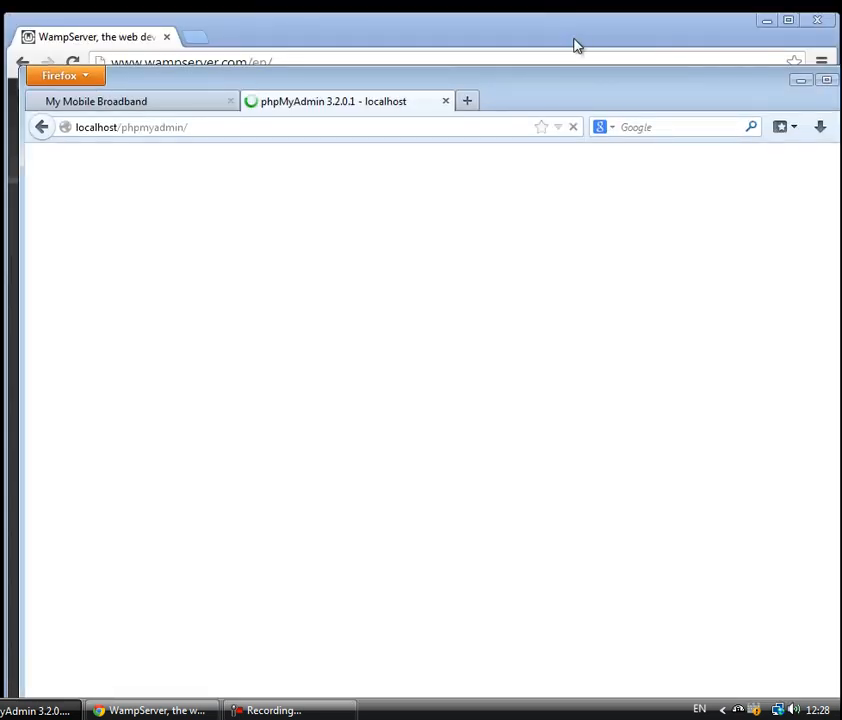
{"action": "left_click", "coordinate": [576, 45]}
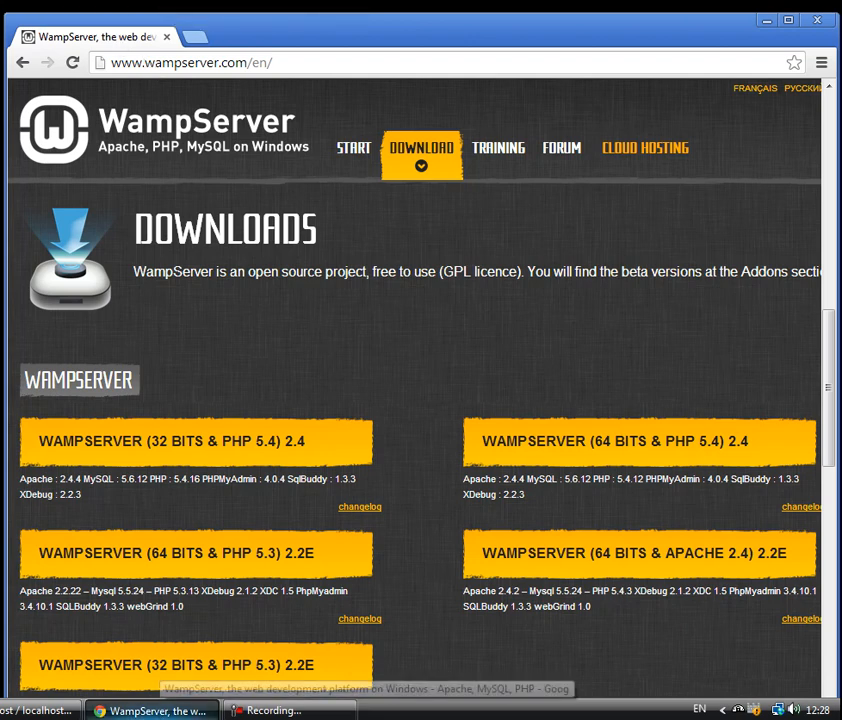
{"action": "left_click", "coordinate": [35, 710]}
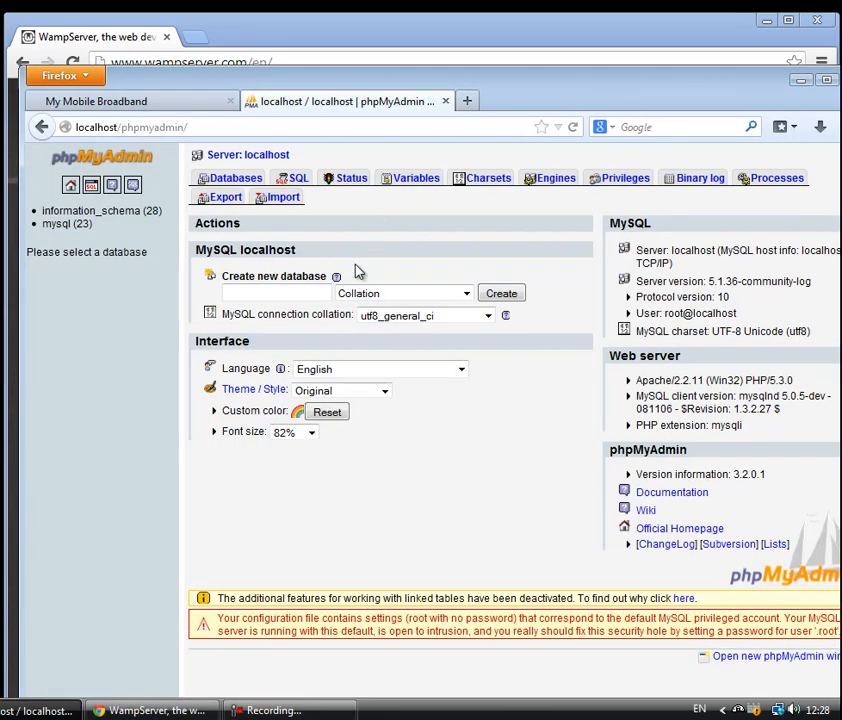
Step: Minimize the Chrome window with the WampServer downloads and highlight "(root" in phpMyAdmin's warning about the default MySQL account
{"action": "left_click", "coordinate": [476, 36]}
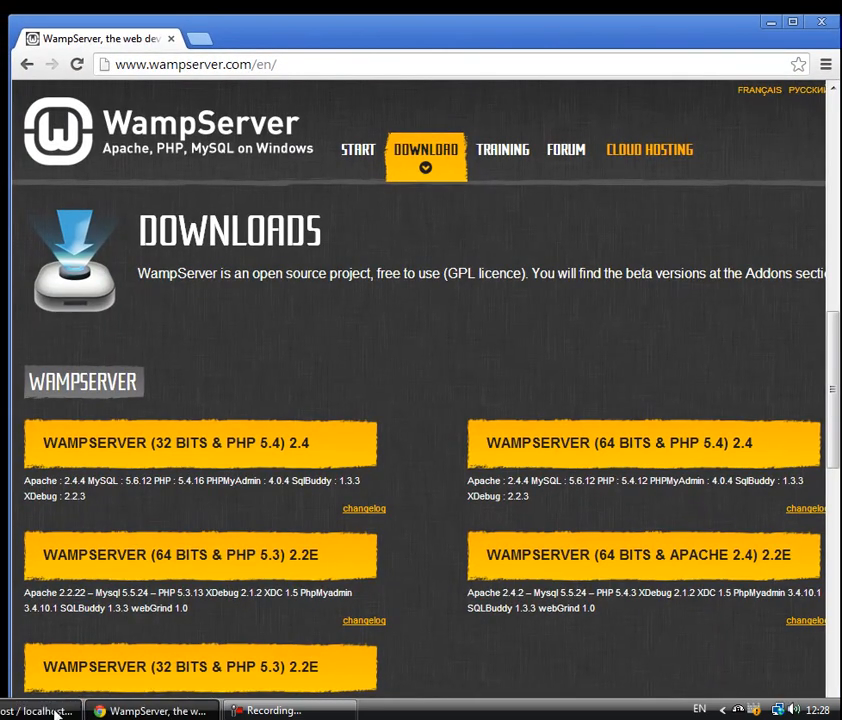
{"action": "left_click", "coordinate": [45, 709]}
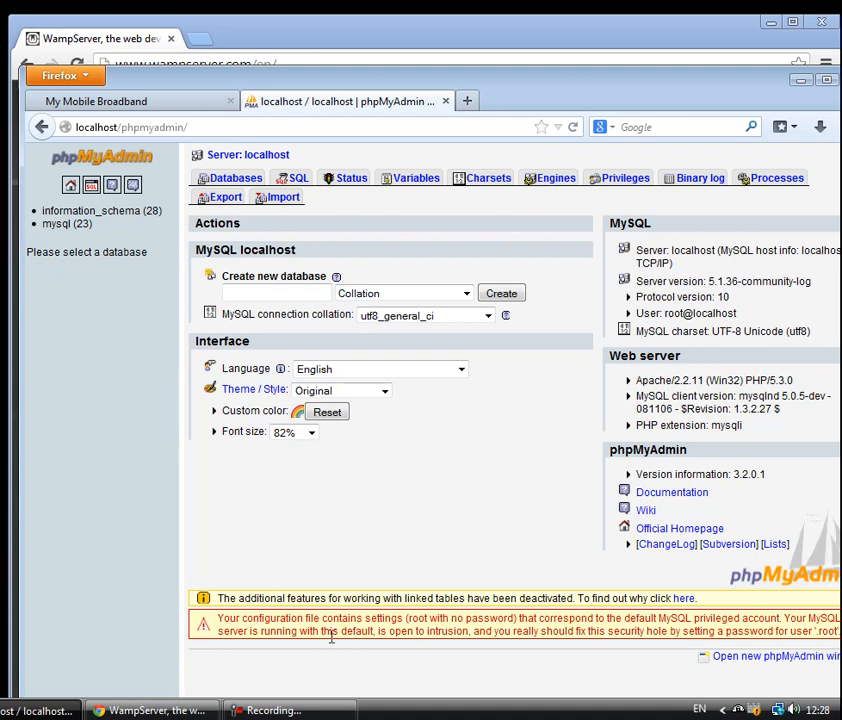
{"action": "left_click", "coordinate": [421, 37]}
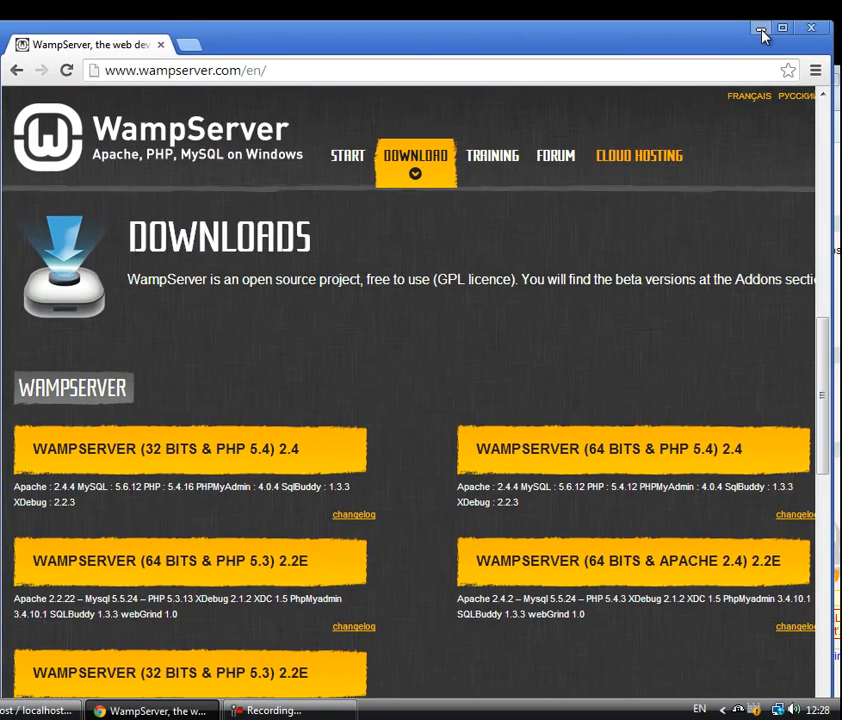
{"action": "left_click", "coordinate": [761, 28]}
{"action": "left_click_drag", "start_coordinate": [567, 100], "coordinate": [517, 62]}
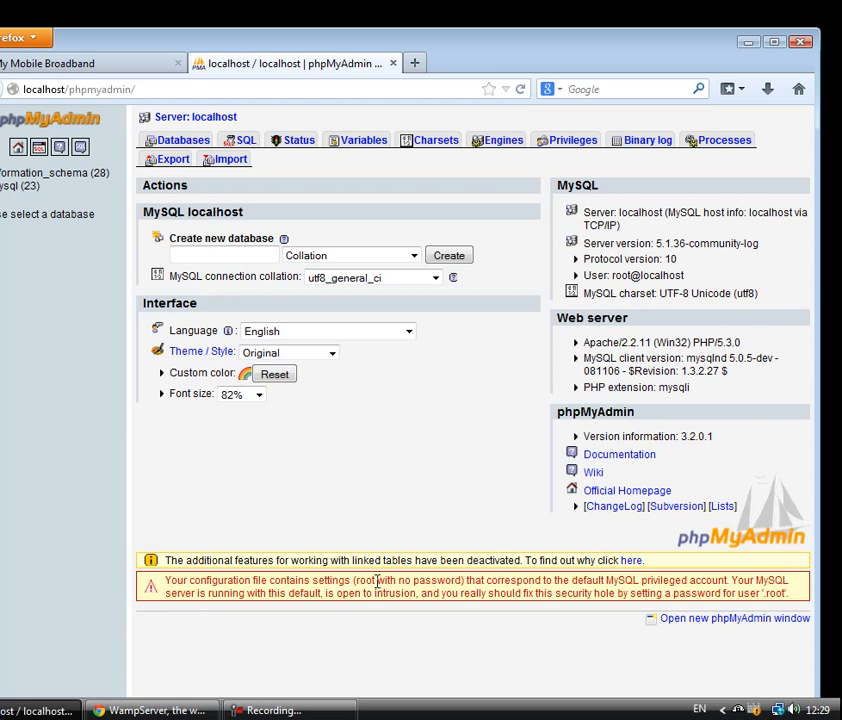
{"action": "left_click_drag", "start_coordinate": [376, 583], "coordinate": [353, 583]}
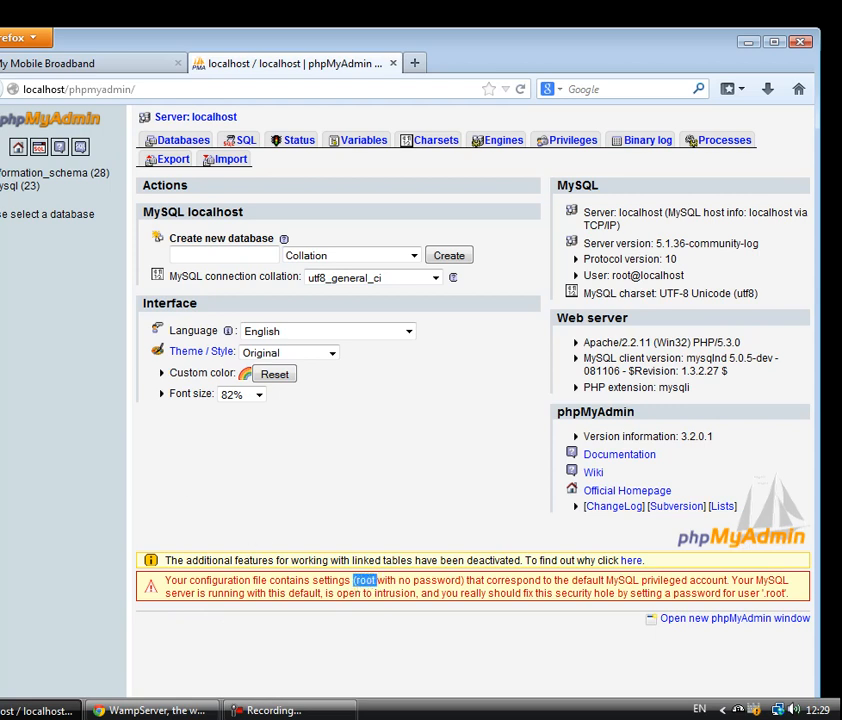